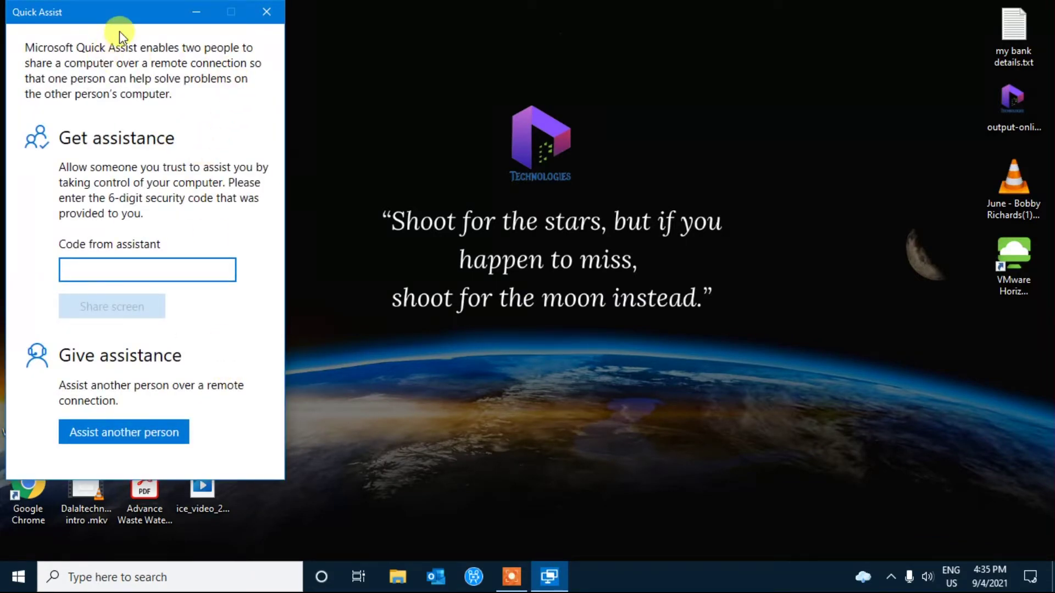
# Drag the Quick Assist welcome window a little to the right and down on the desktop.
pyautogui.moveTo(125, 19); pyautogui.dragTo(183, 26)
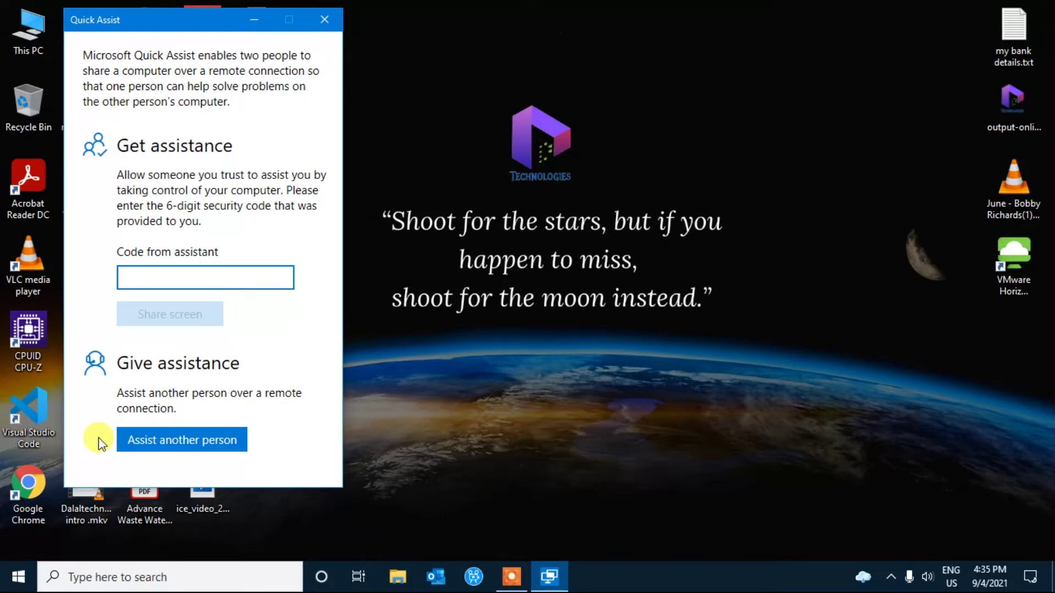
# Start assisting another person and highlight the generated six-digit security code to copy it.
pyautogui.click(201, 439)
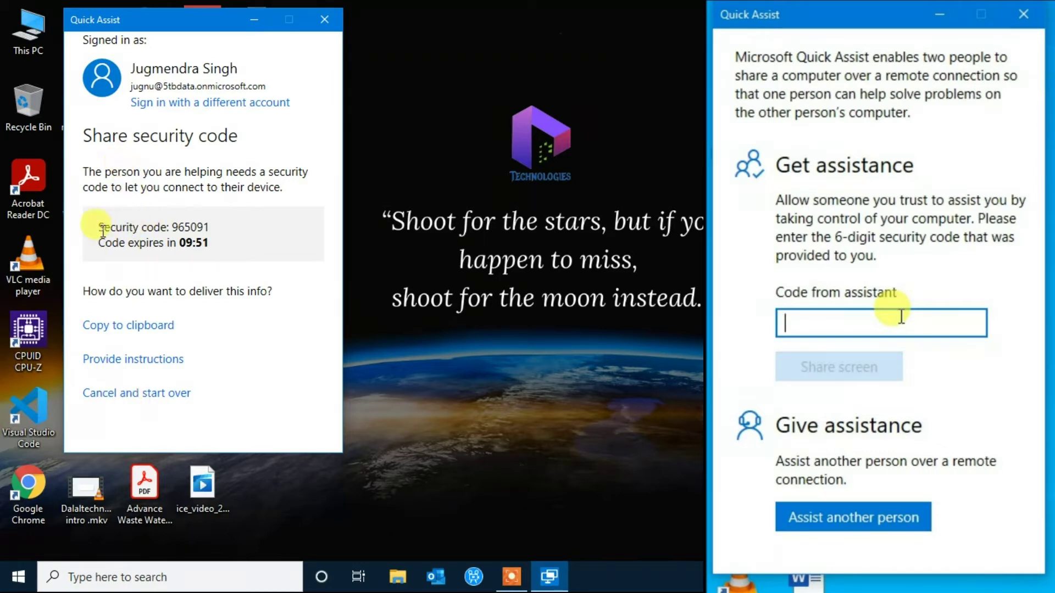
pyautogui.moveTo(102, 230); pyautogui.dragTo(216, 219)
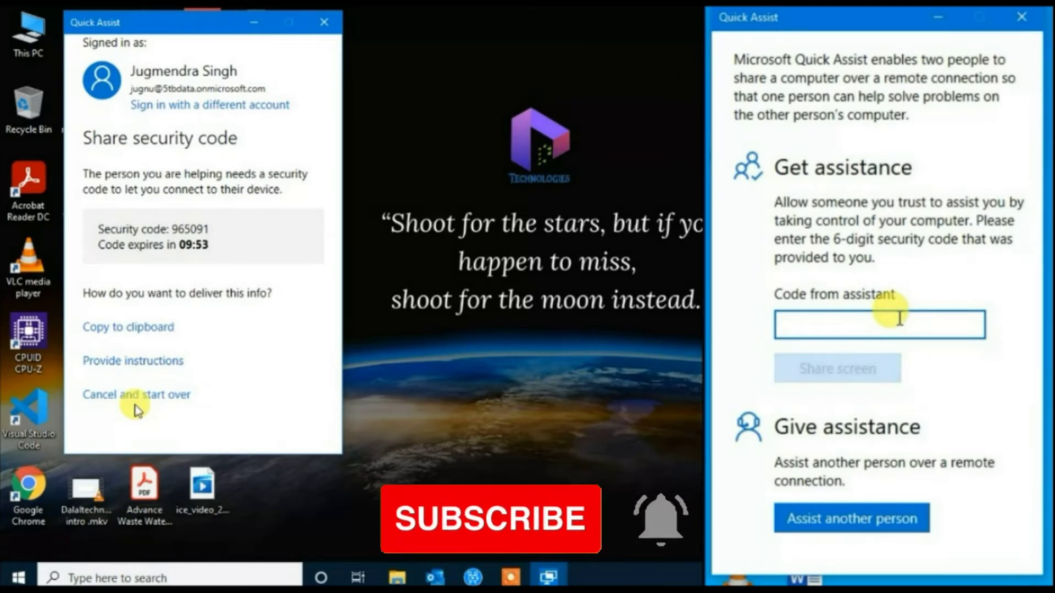
pyautogui.moveTo(98, 229); pyautogui.dragTo(212, 231)
# Enter the helper's six-digit security code on the helped computer and share its screen.
pyautogui.write('965')
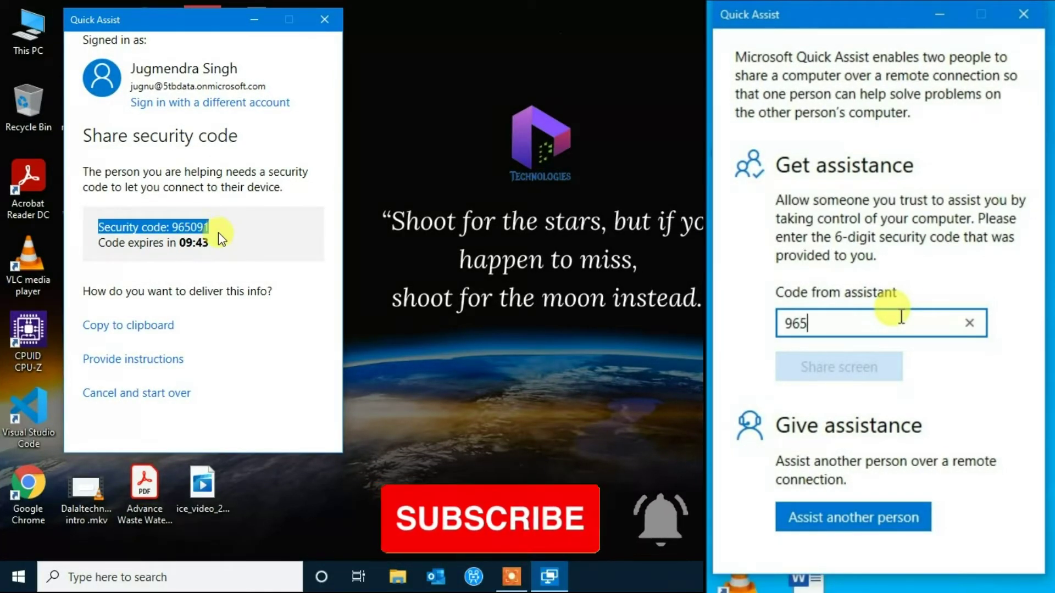
pyautogui.write('091')
pyautogui.click(221, 229)
pyautogui.click(890, 368)
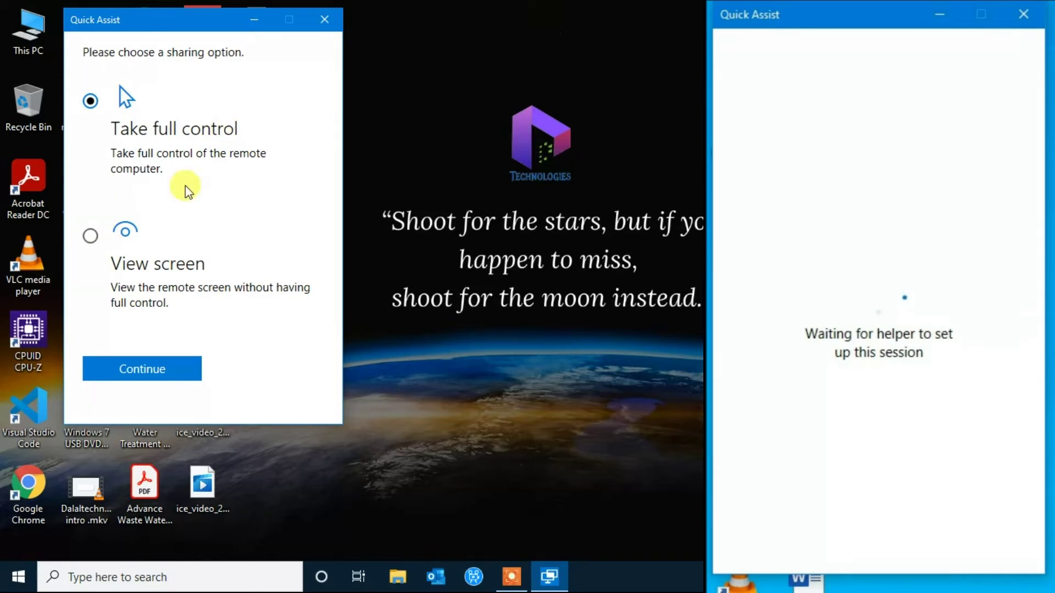
# Continue with Take full control and grant permission on the sharer's side to connect.
pyautogui.click(166, 374)
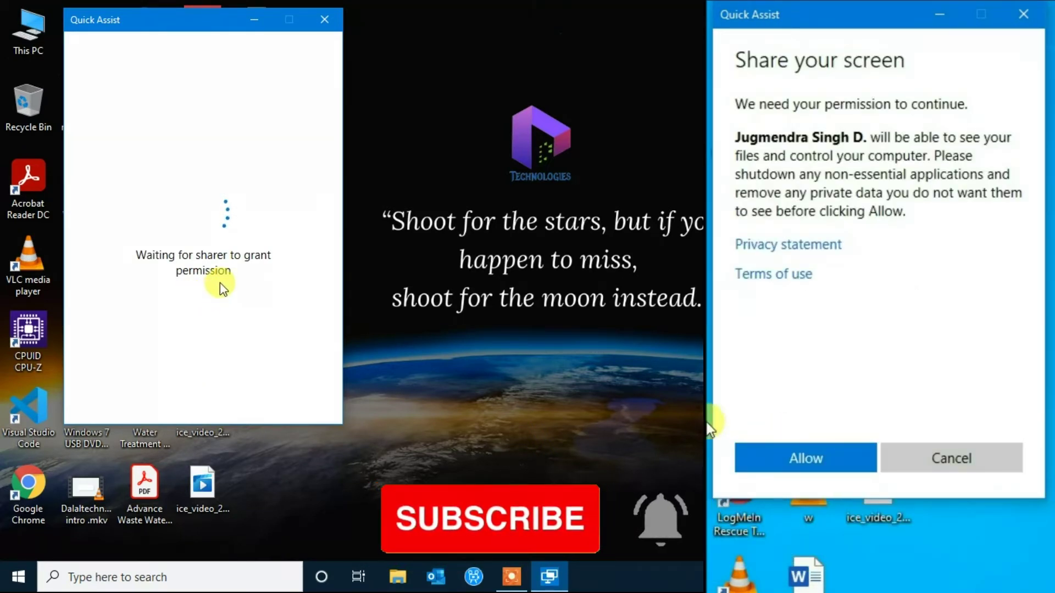
pyautogui.click(791, 457)
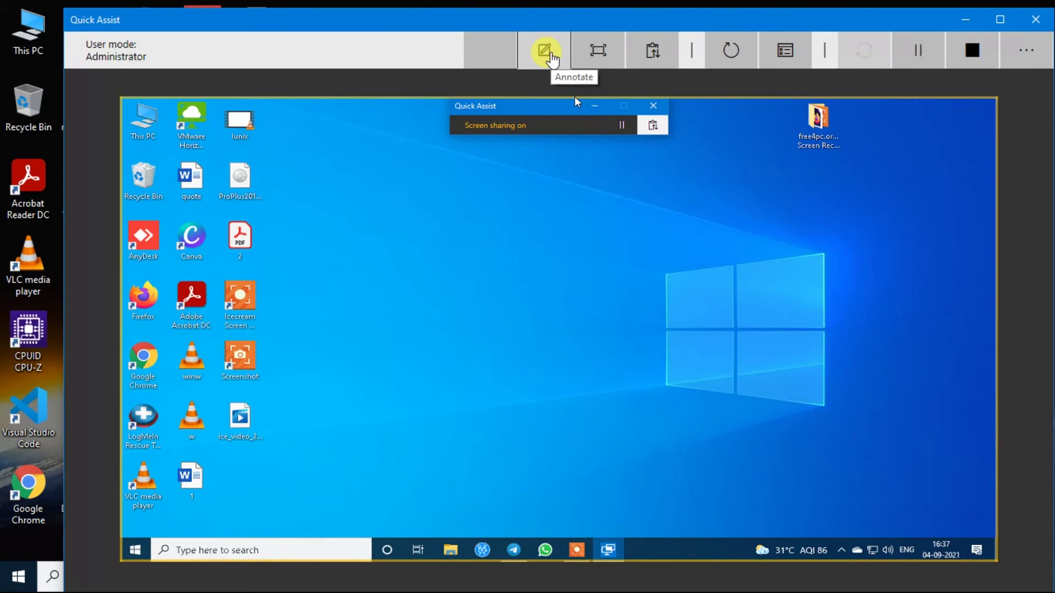
# Draw red pen strokes over the disc and quote document icons on the remote desktop.
pyautogui.click(549, 55)
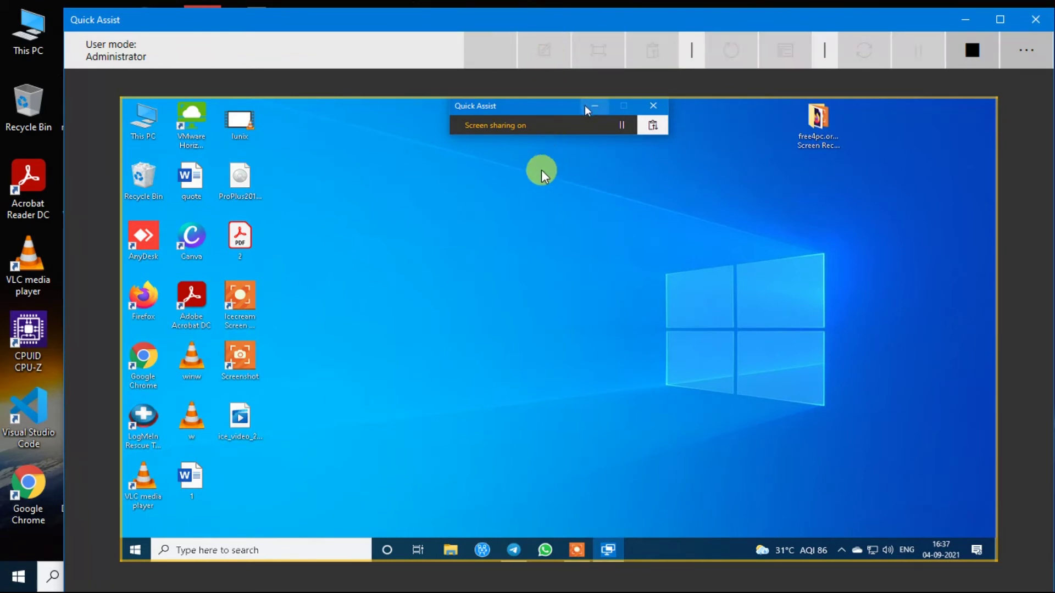
pyautogui.click(596, 47)
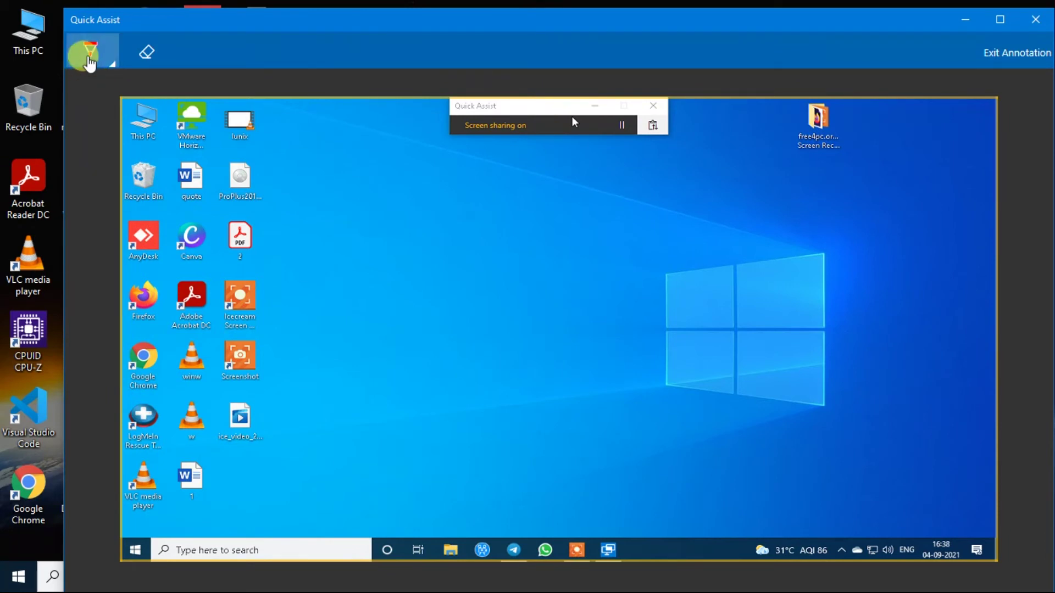
pyautogui.click(89, 51)
pyautogui.moveTo(235, 174); pyautogui.dragTo(278, 190)
pyautogui.moveTo(188, 164); pyautogui.dragTo(188, 200)
# Switch the pen colour to white, erase the drawn marks, and exit annotation mode.
pyautogui.click(151, 55)
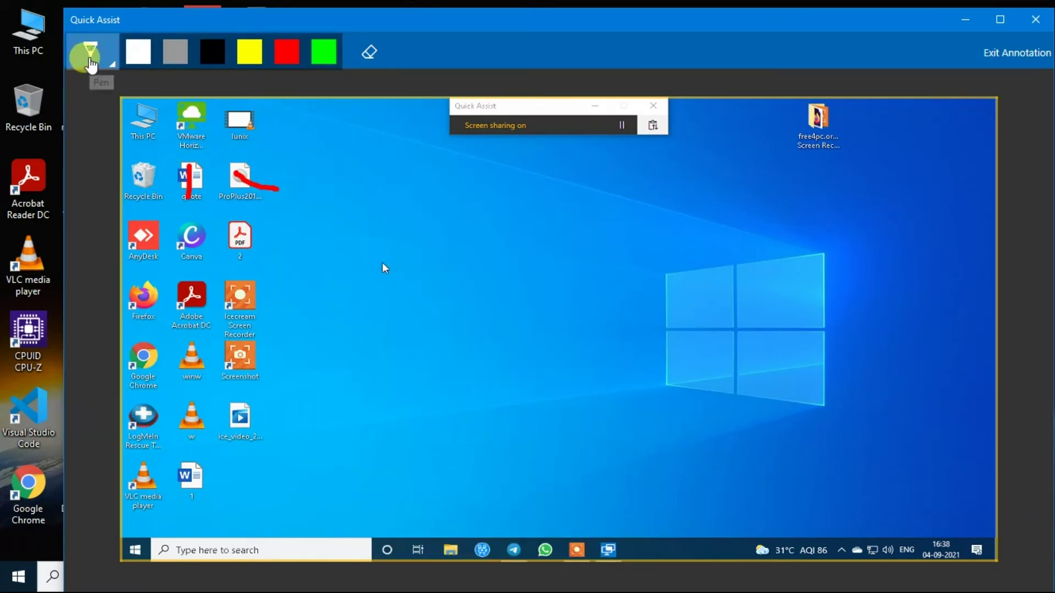
pyautogui.click(93, 55)
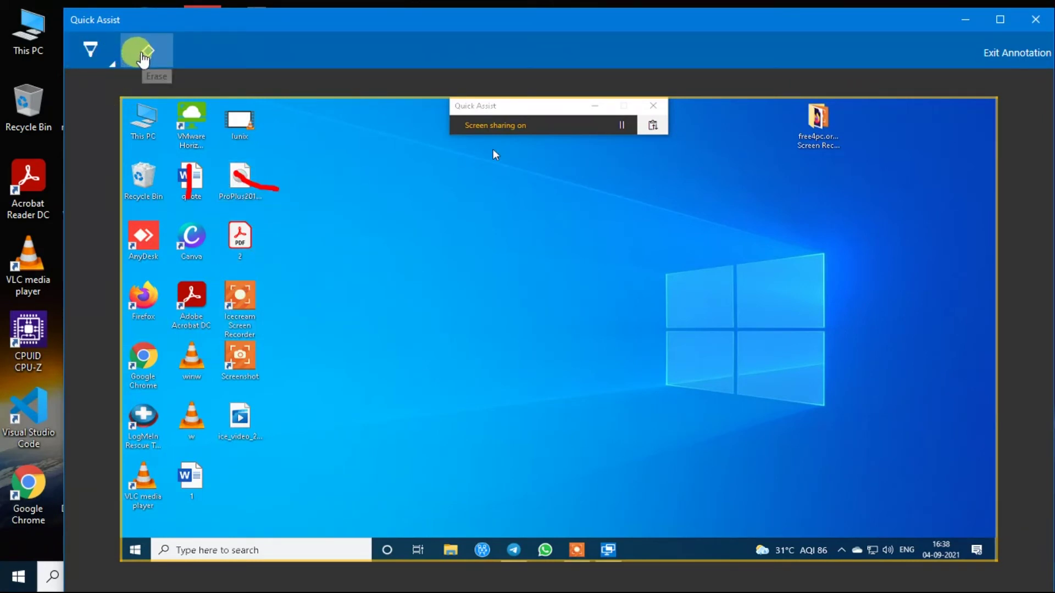
pyautogui.click(144, 59)
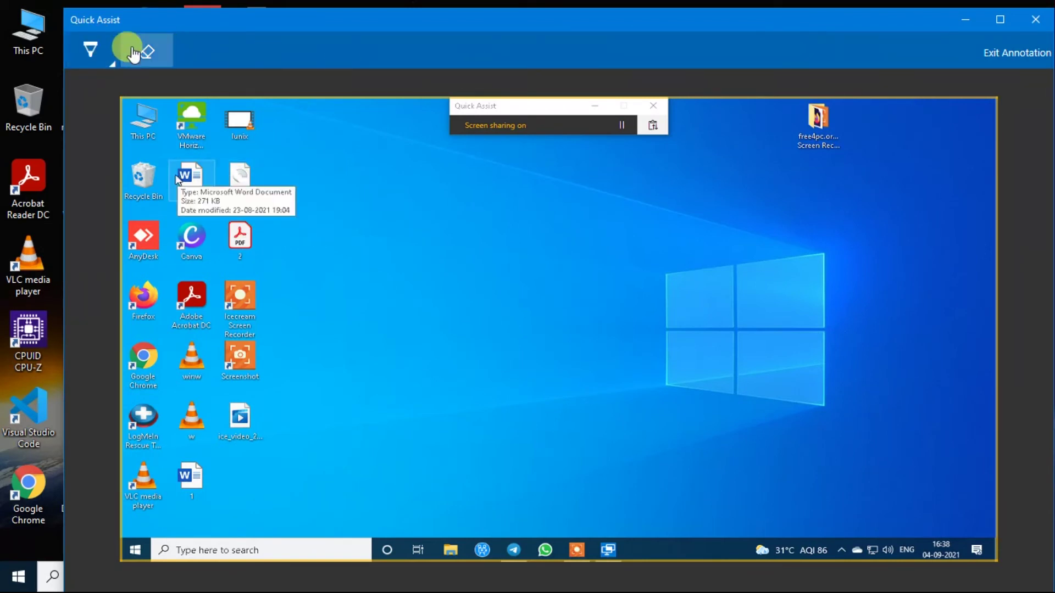
pyautogui.click(991, 64)
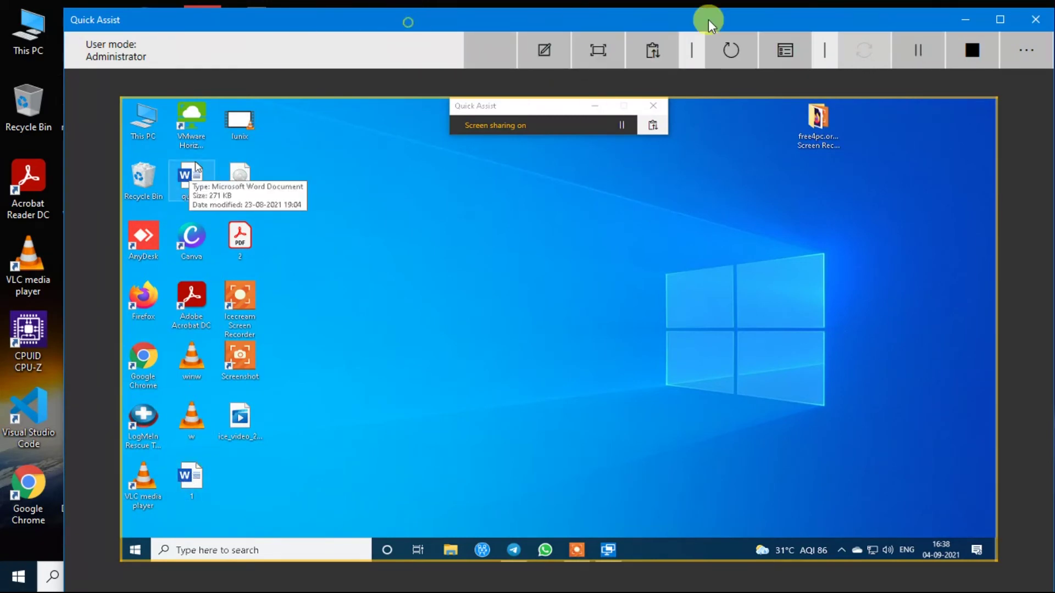
# Maximize the Quick Assist window and toggle the remote view between Actual Size and Fit Screen.
pyautogui.click(1000, 19)
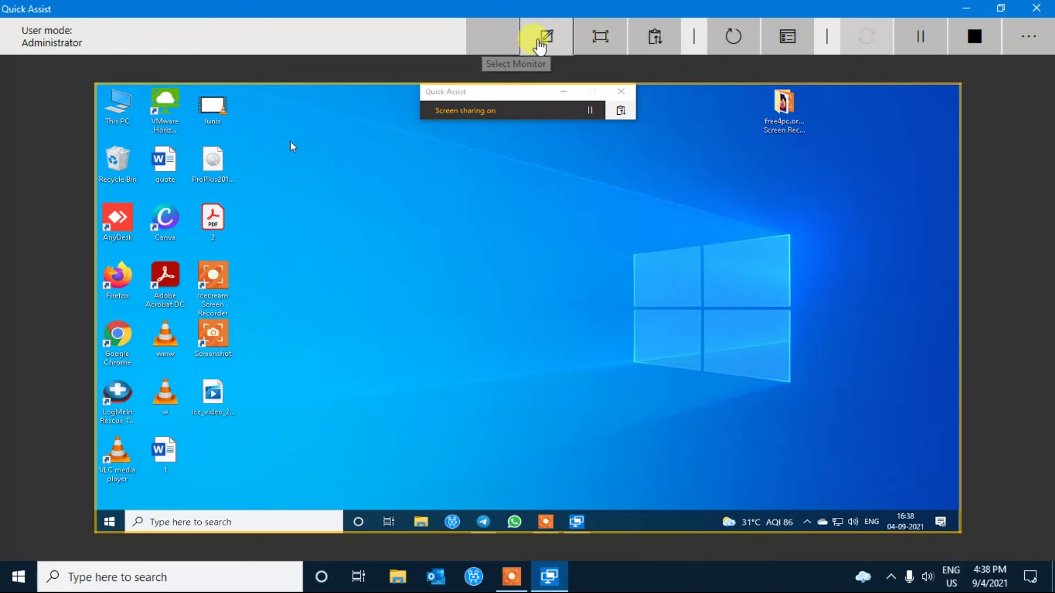
pyautogui.click(599, 40)
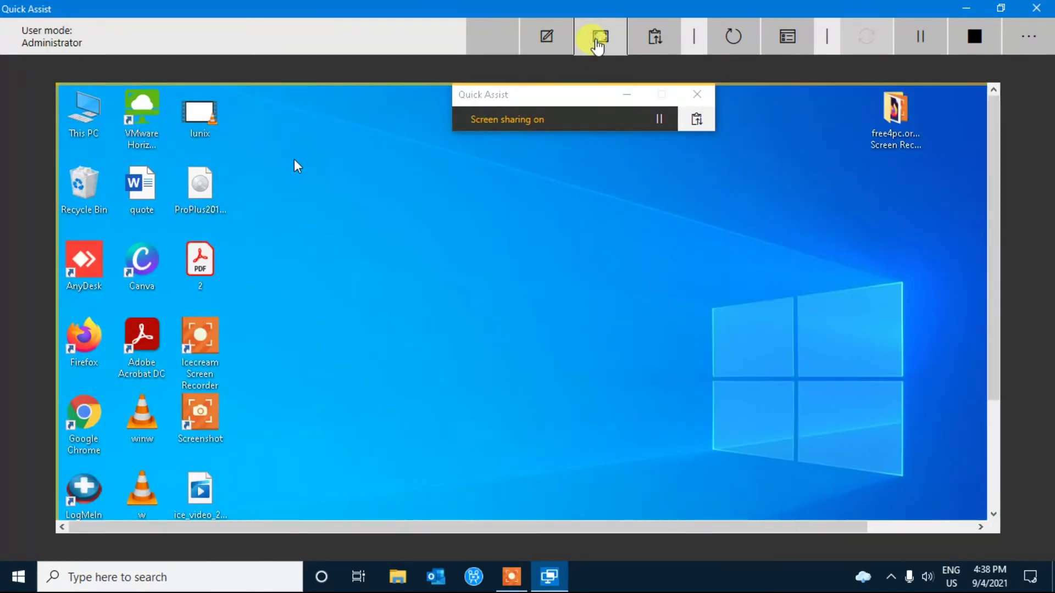
pyautogui.click(597, 44)
# Send the text message 'hi' to the remote user.
pyautogui.click(660, 40)
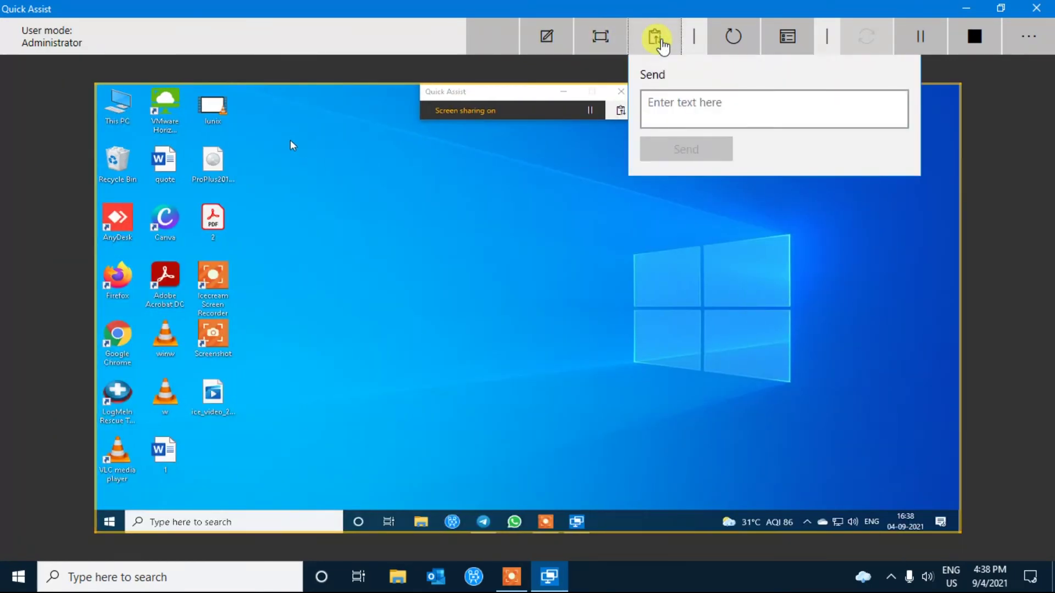
pyautogui.click(677, 102)
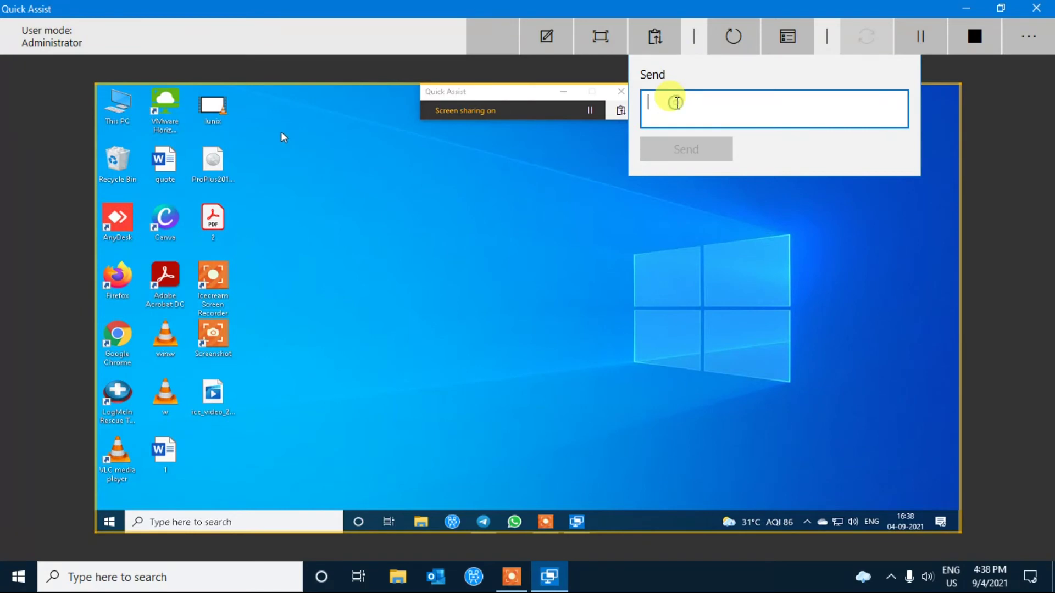
pyautogui.write('hi')
pyautogui.press('Return')
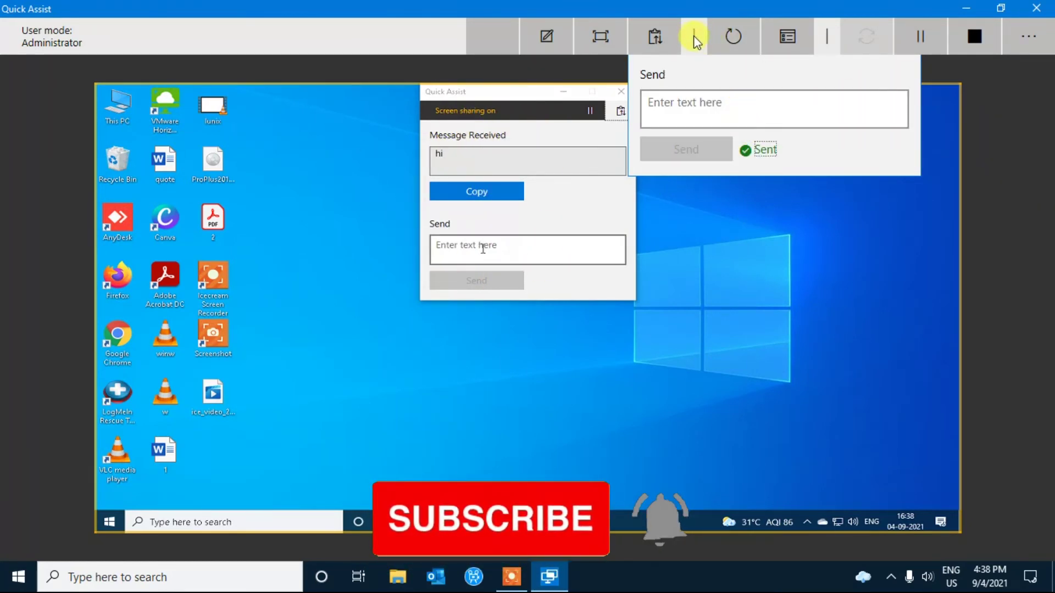
# Dismiss the remote restart prompt, read the 'hello' reply, and open Task Manager remotely.
pyautogui.click(730, 38)
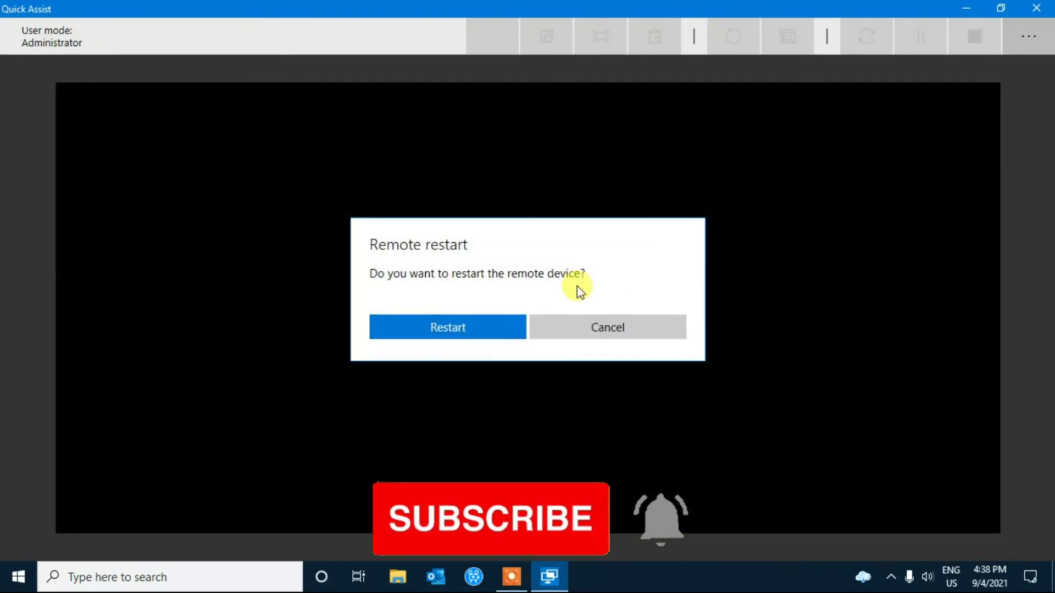
pyautogui.click(462, 330)
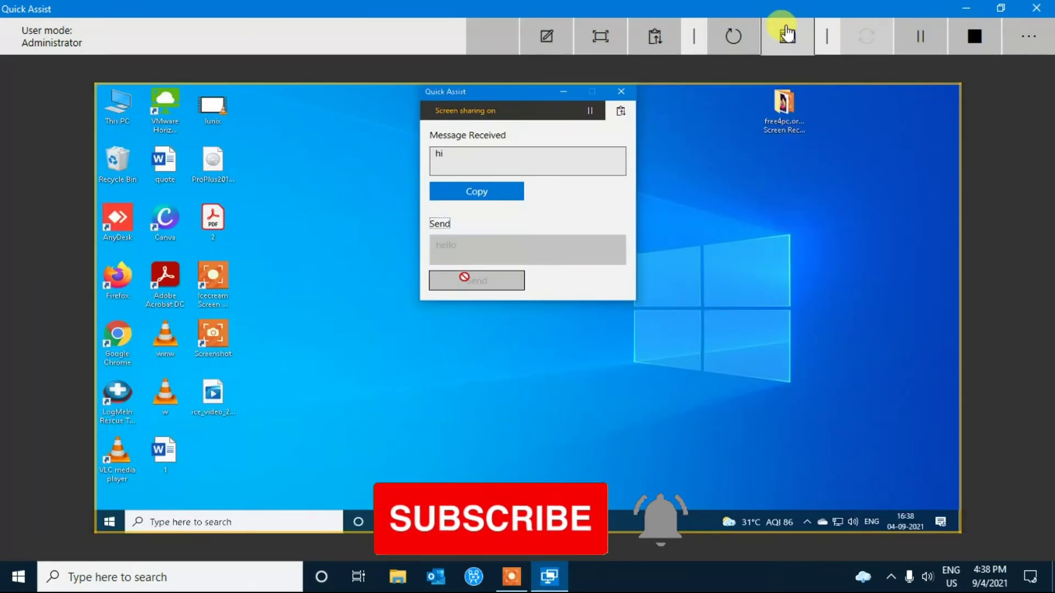
pyautogui.click(786, 37)
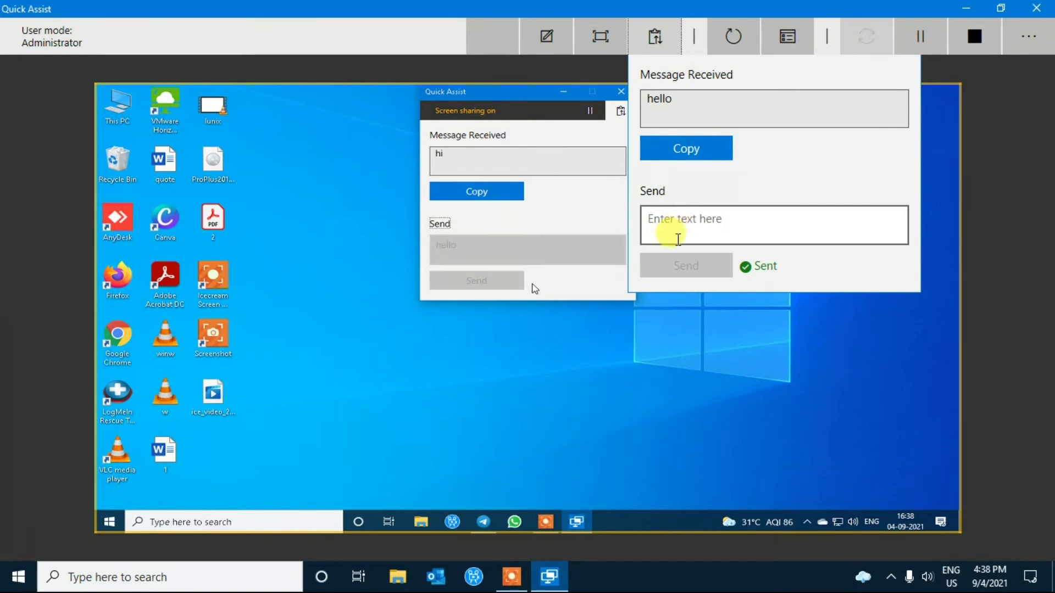
pyautogui.click(699, 150)
pyautogui.click(720, 227)
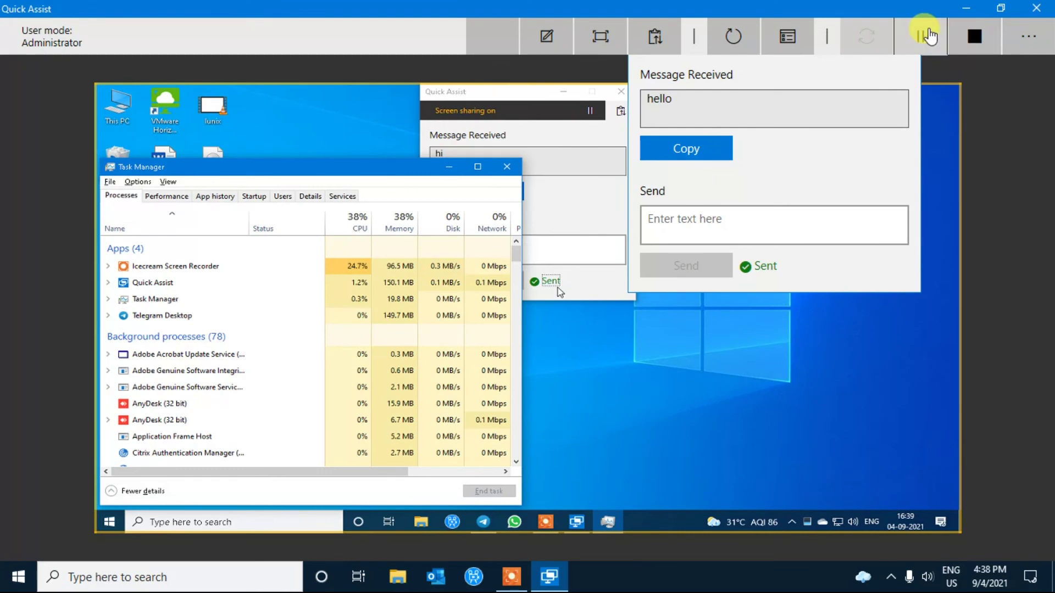
# Pause screen sharing on both sides, resume it, and bring up remote monitor selection.
pyautogui.click(923, 29)
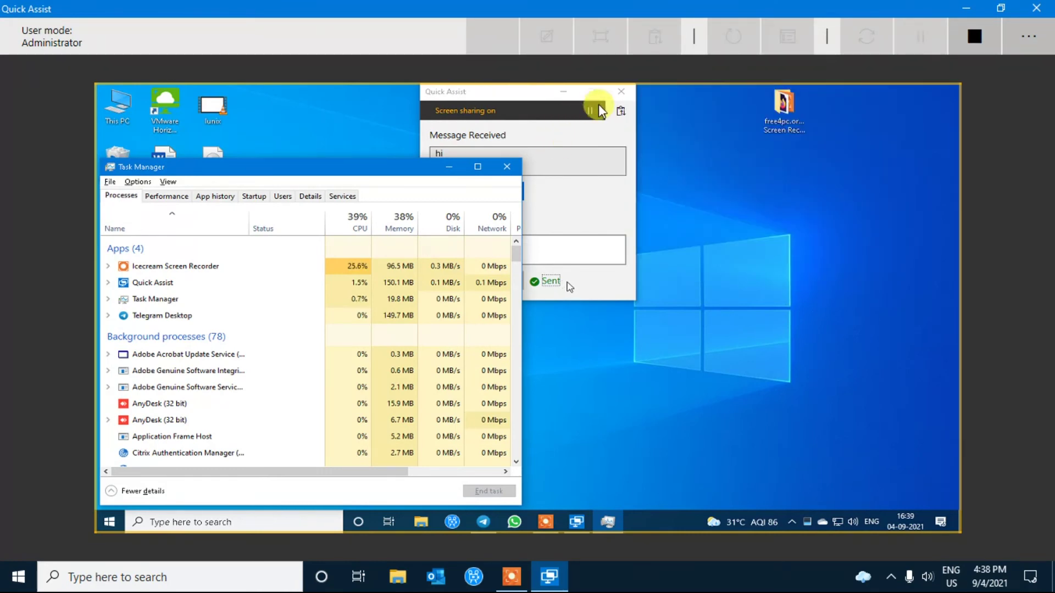
pyautogui.click(600, 110)
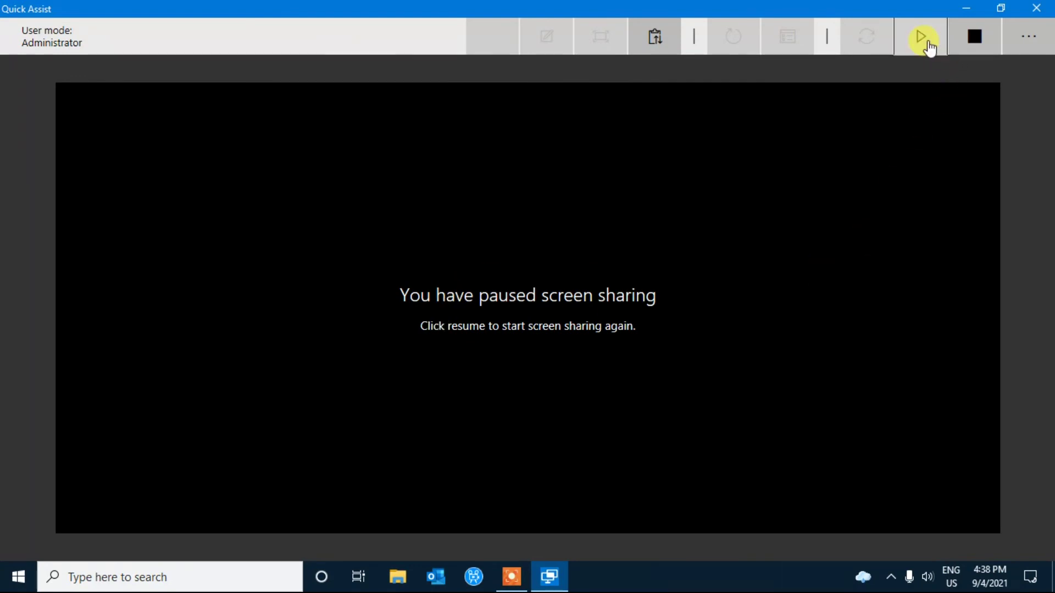
pyautogui.click(928, 45)
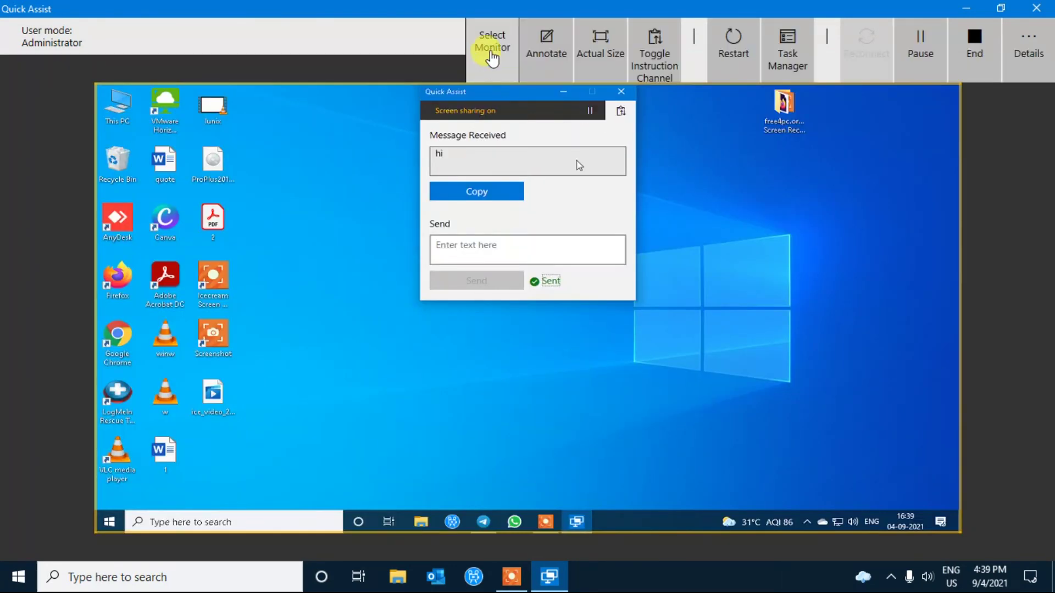
pyautogui.click(490, 43)
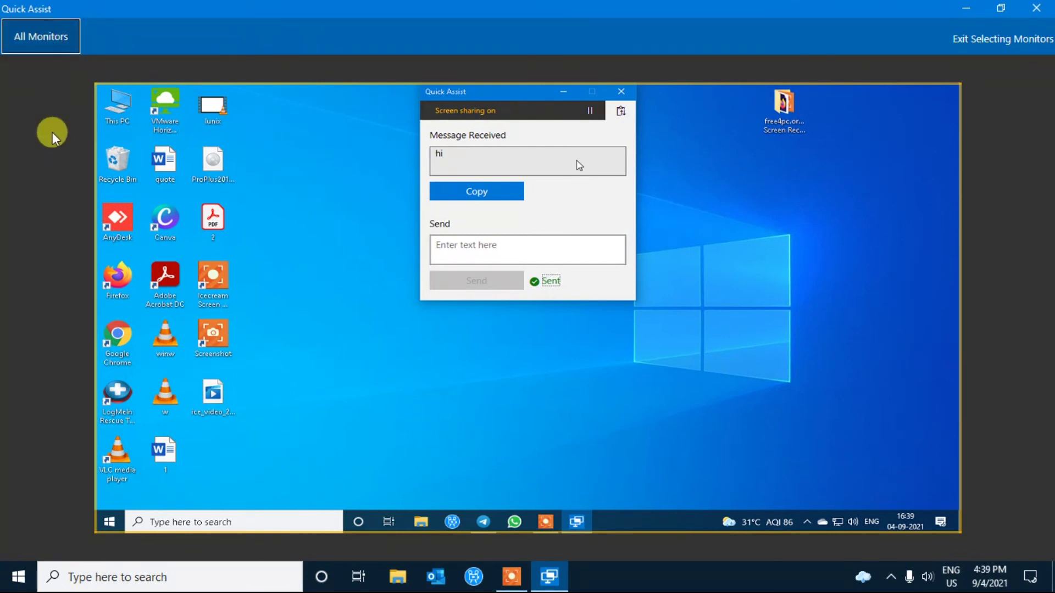
# Launch another Quick Assist via a 'quic' search, move it down-right, then refocus the remote viewer.
pyautogui.click(70, 582)
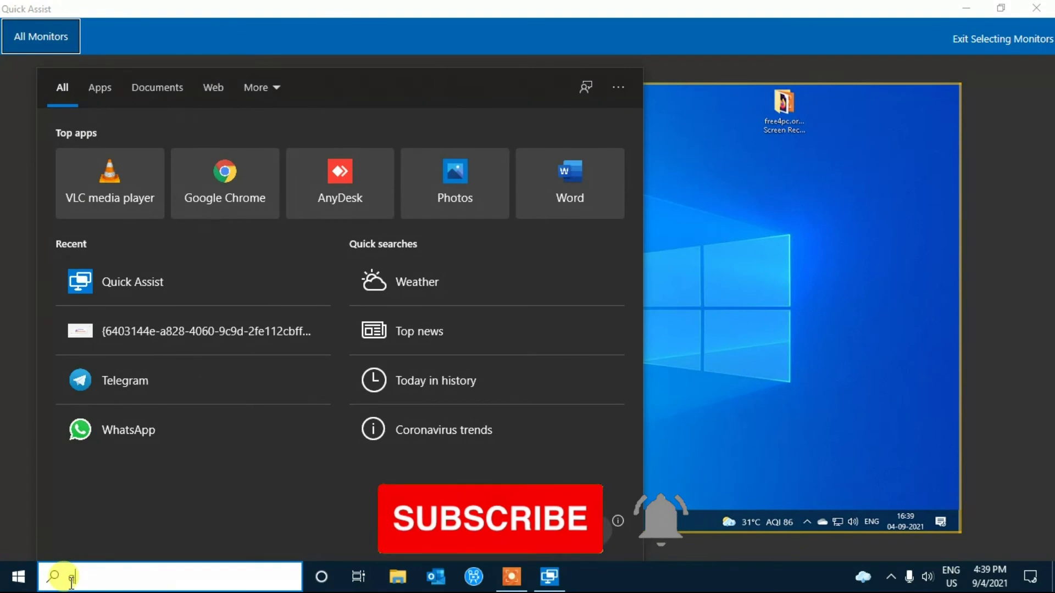
pyautogui.write('quic')
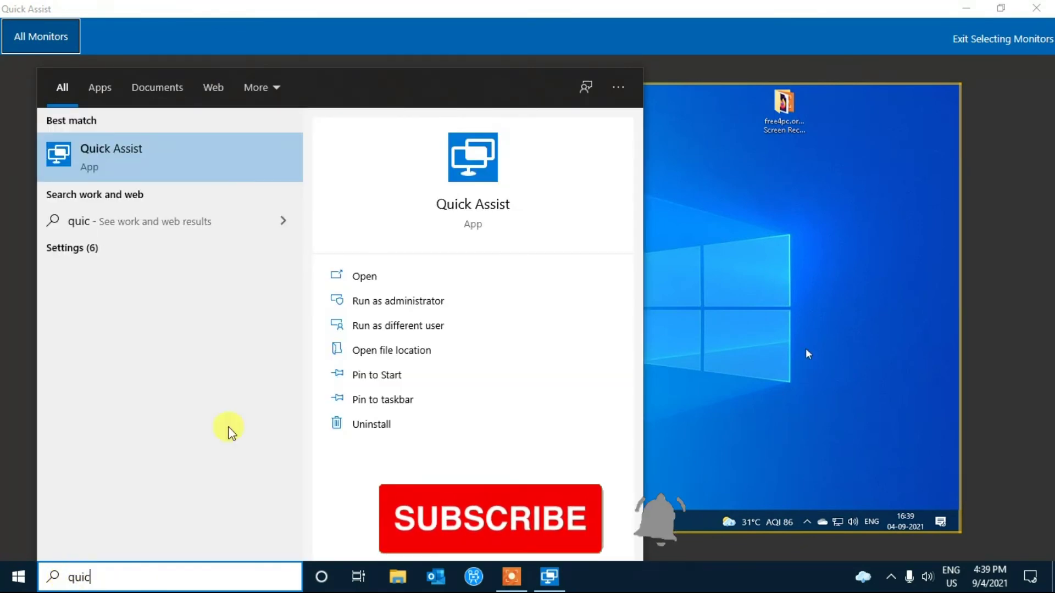
pyautogui.click(195, 168)
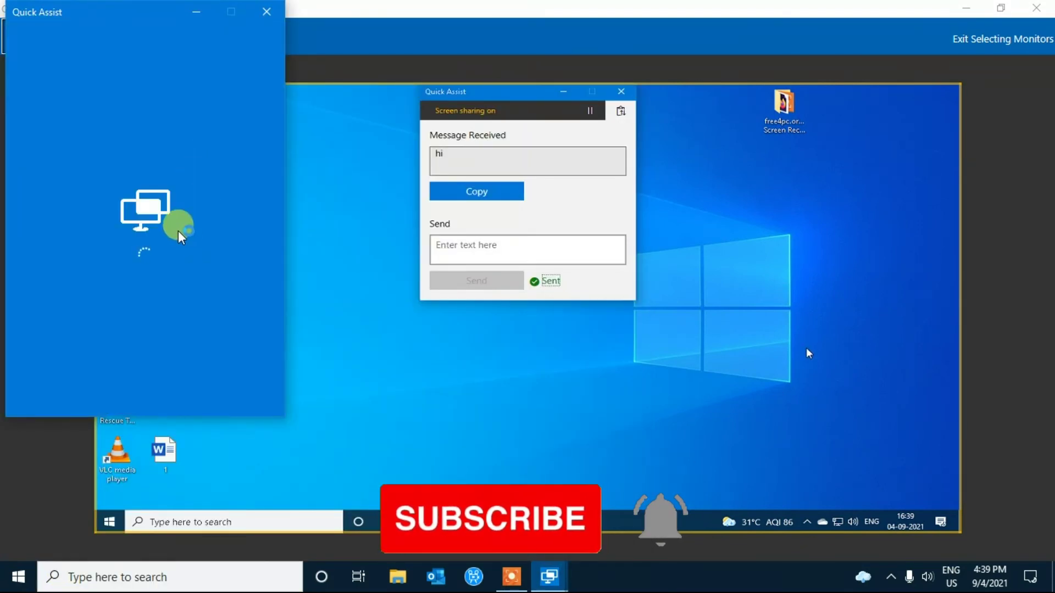
pyautogui.moveTo(106, 10); pyautogui.dragTo(145, 86)
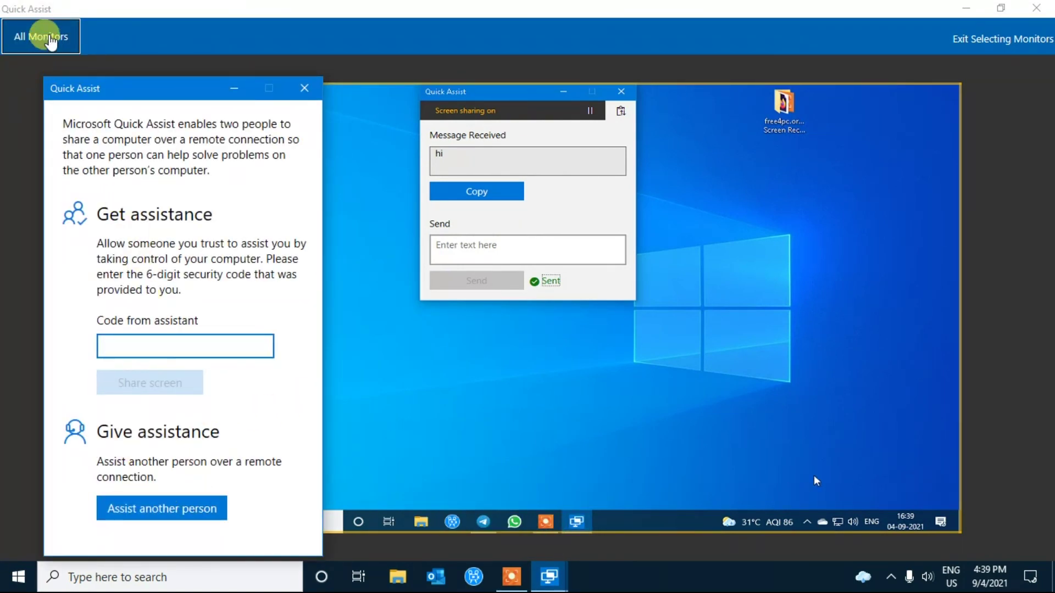
pyautogui.click(48, 34)
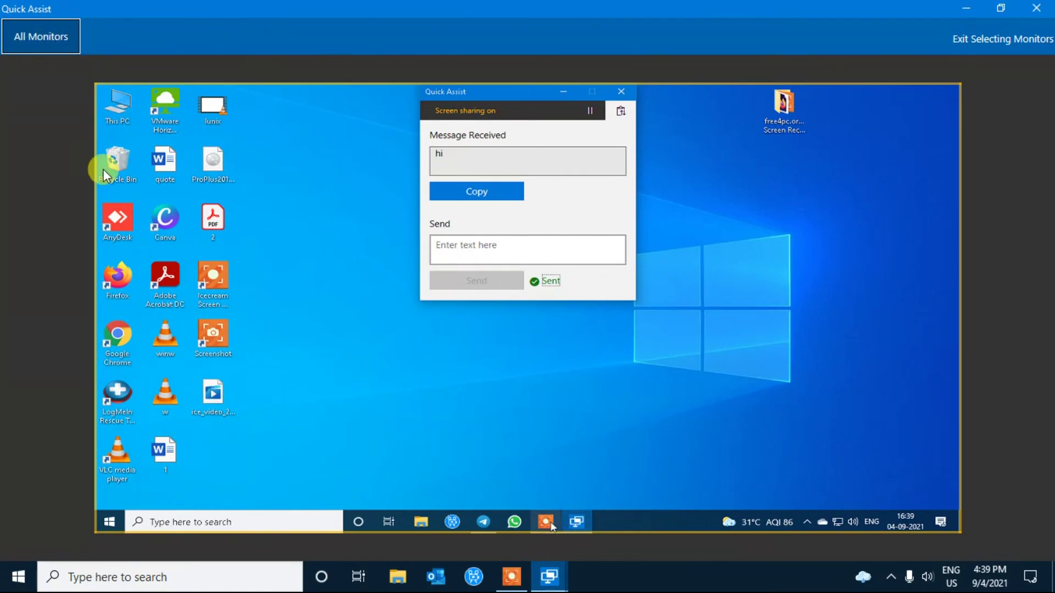